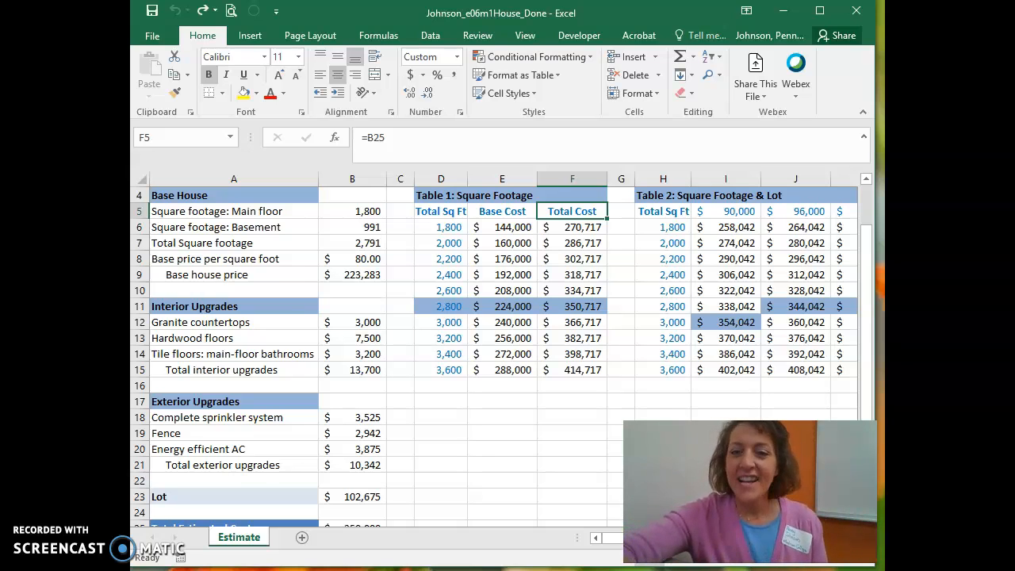
Clear all contents and formatting from the Base Cost and Total Cost columns of Table 1 (E5:F15)
left_click_drag(490, 212, 553, 367)
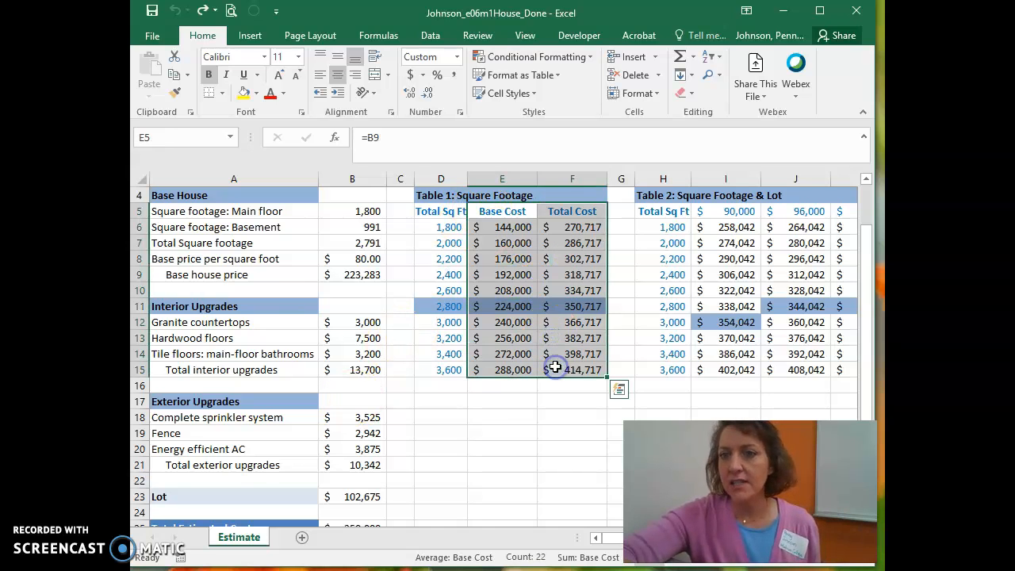
left_click(693, 90)
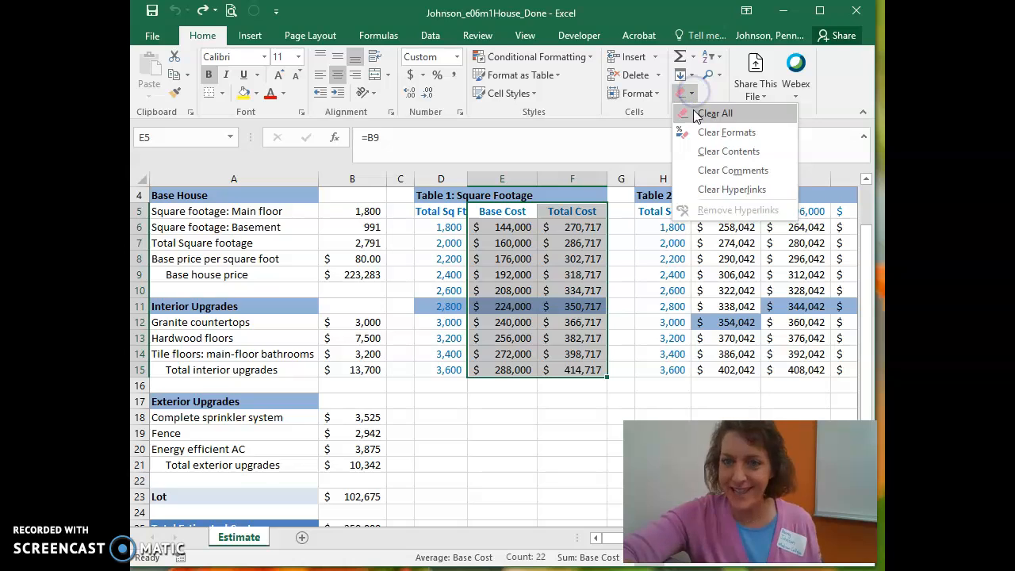
left_click(698, 110)
Enter the formula =B9 in cell E5 to reference the base house price
left_click(516, 213)
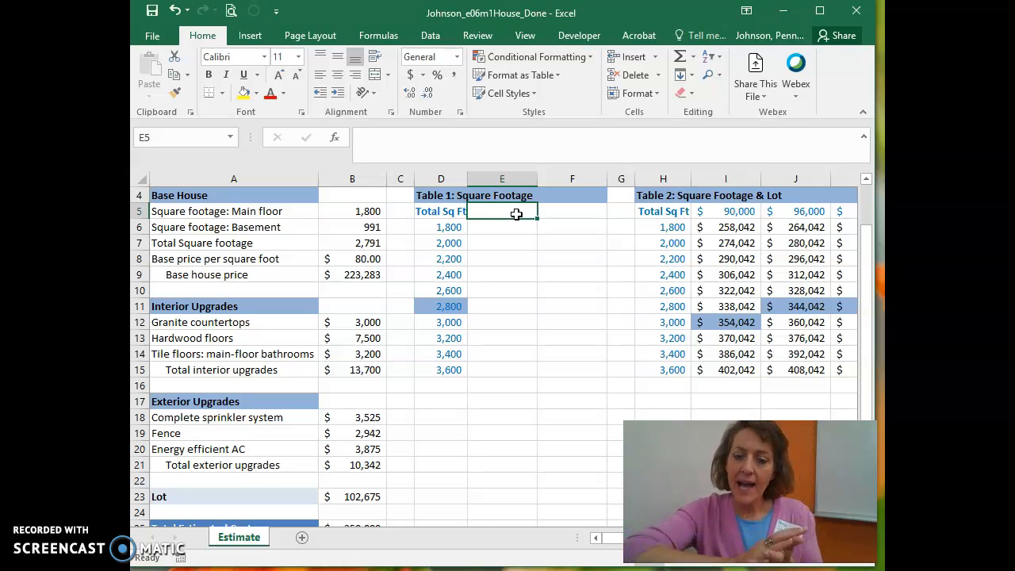
type("=b")
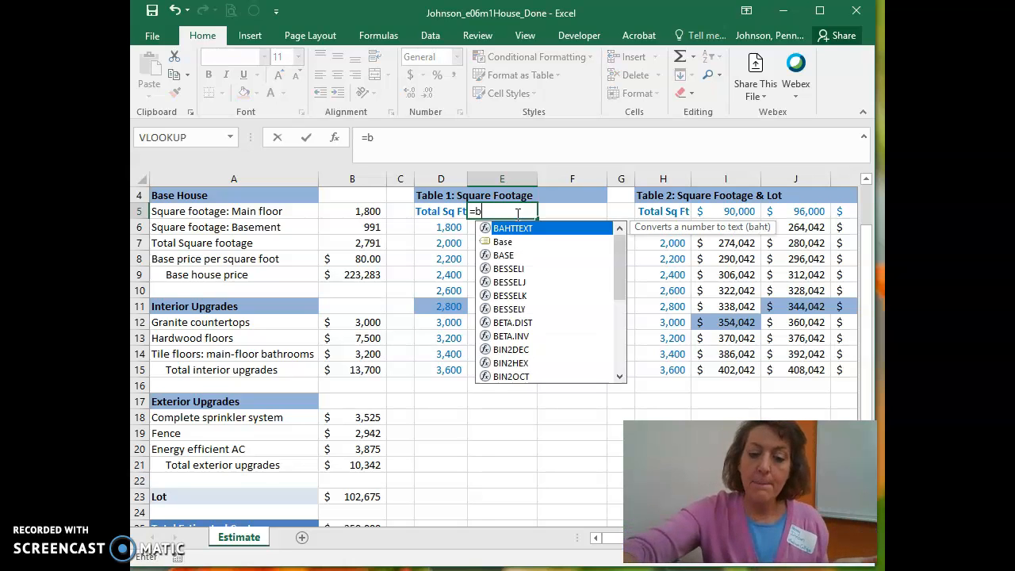
type("9")
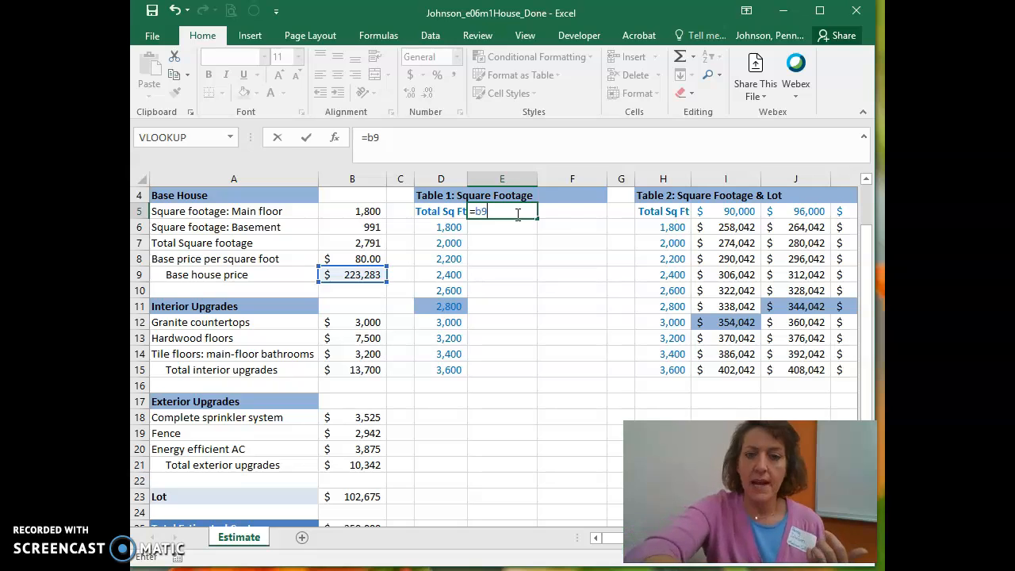
key("Tab")
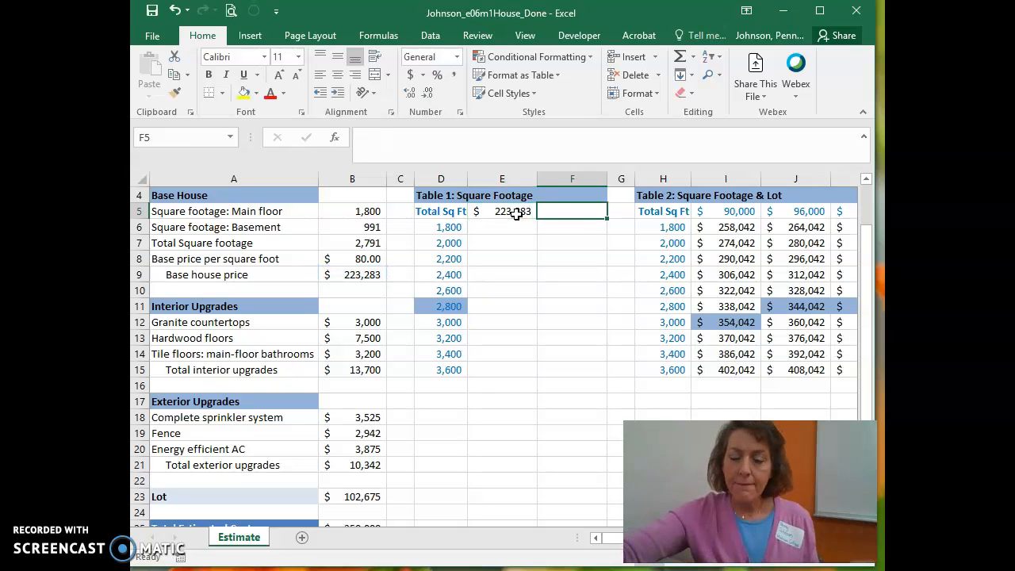
Enter the formula =B25 in cell F5 to reference the total estimated cost
type("=")
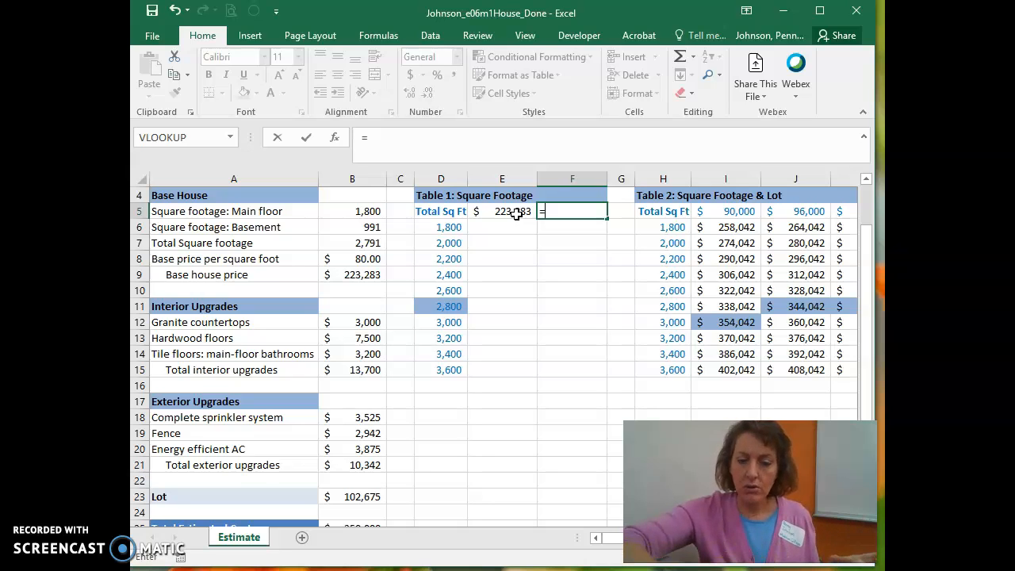
type("25")
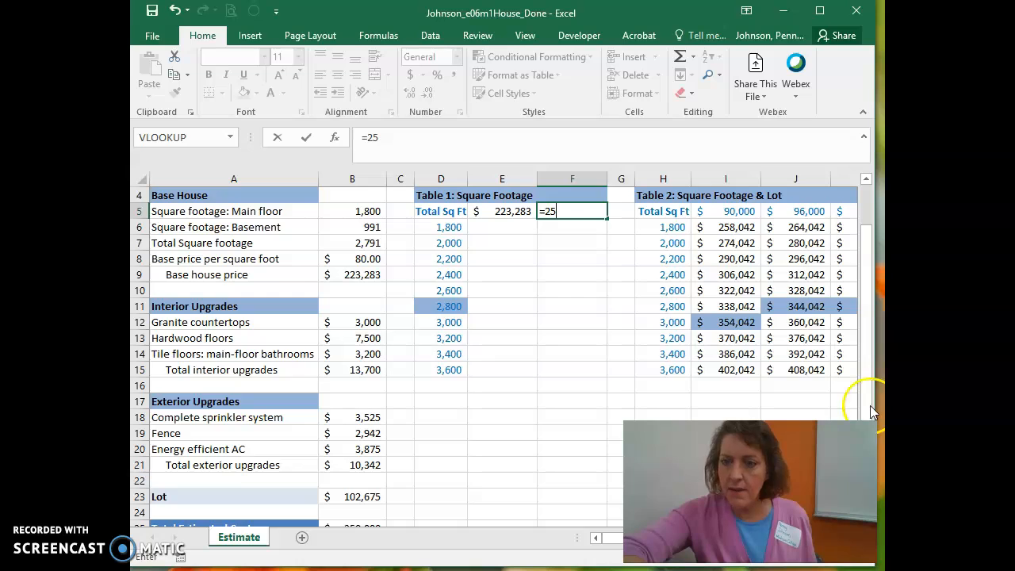
left_click_drag(870, 364, 869, 374)
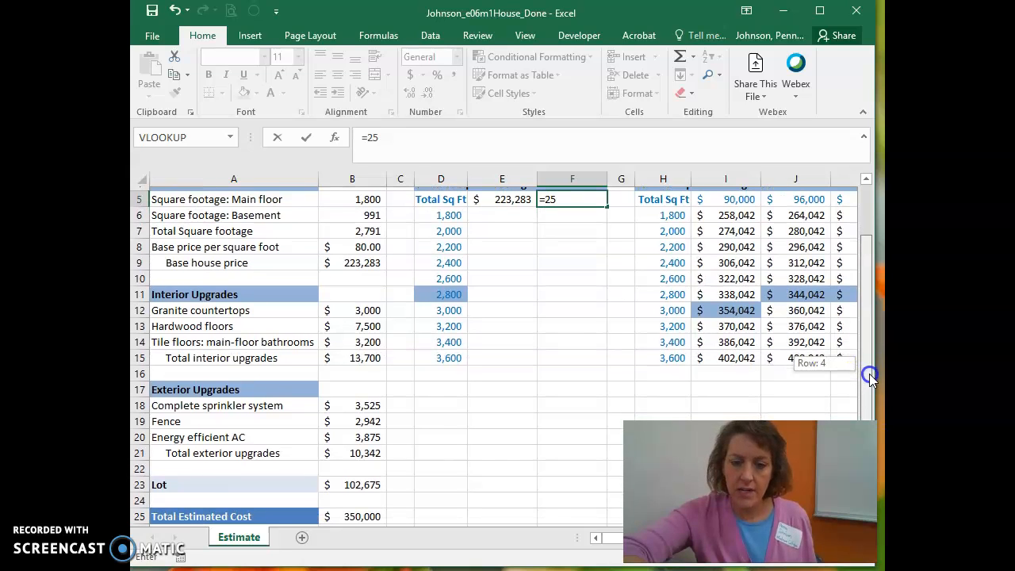
left_click_drag(869, 374, 870, 358)
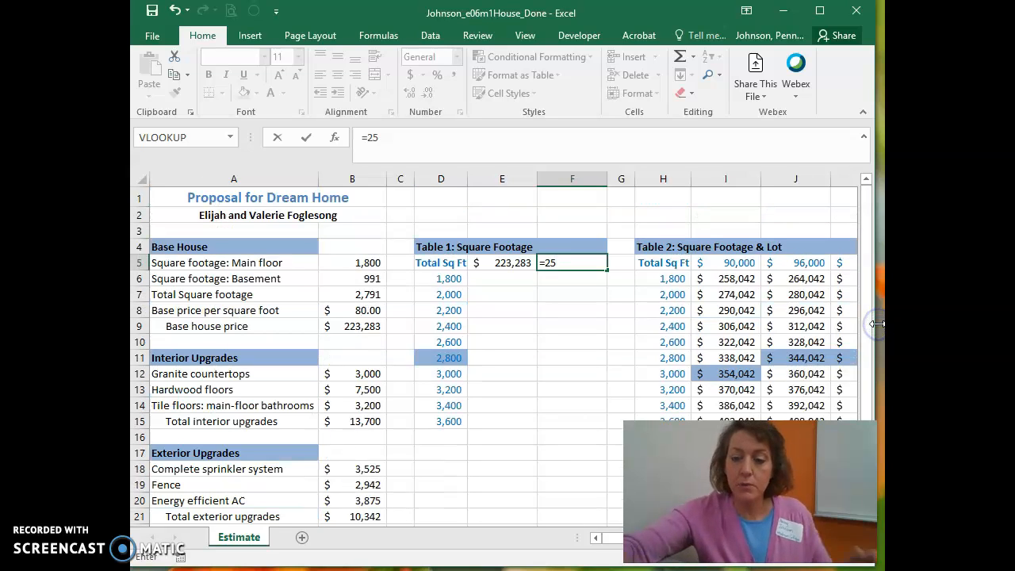
key("BackSpace")
key("BackSpace")
type("b23")
key("Return")
key("Left")
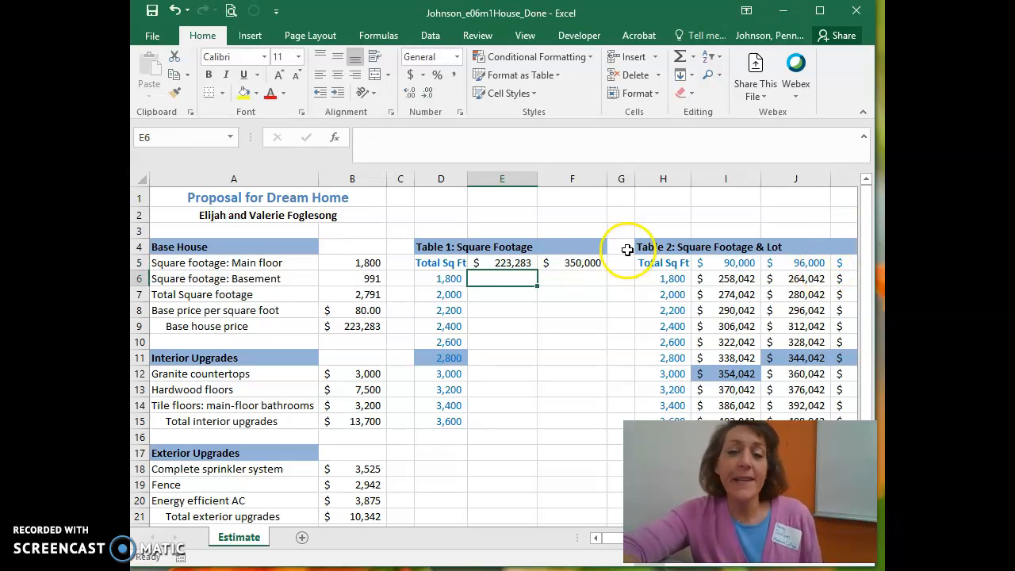
Apply the custom number format "Base Cost", including the quotation marks, to cell E5
left_click(519, 262)
left_click_drag(518, 263, 544, 265)
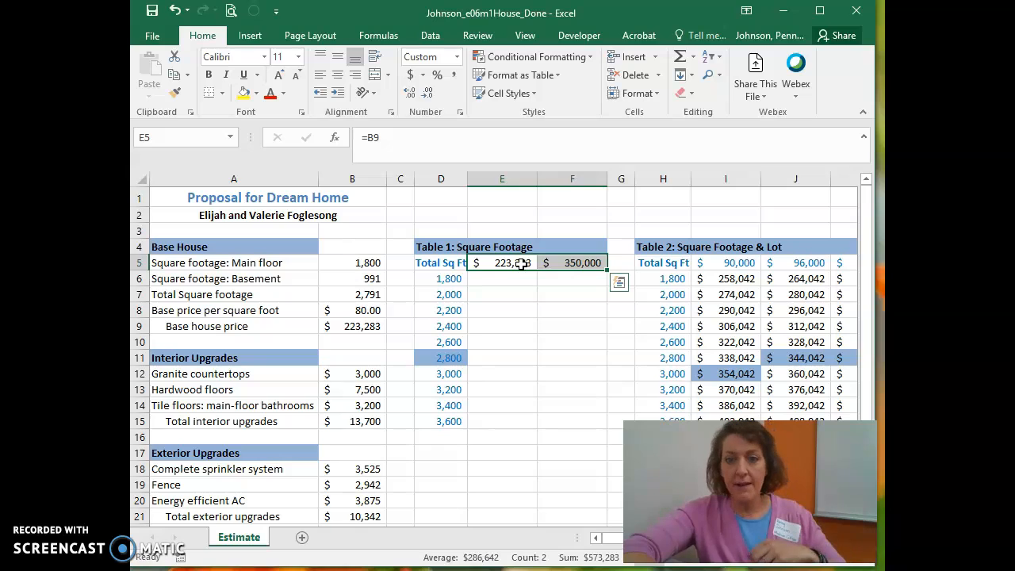
left_click(522, 263)
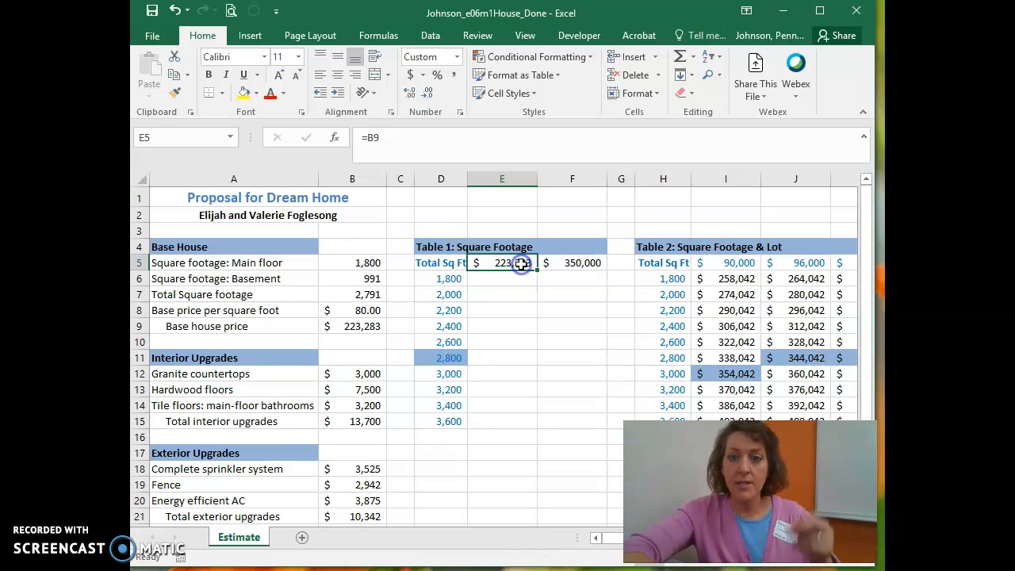
left_click(460, 112)
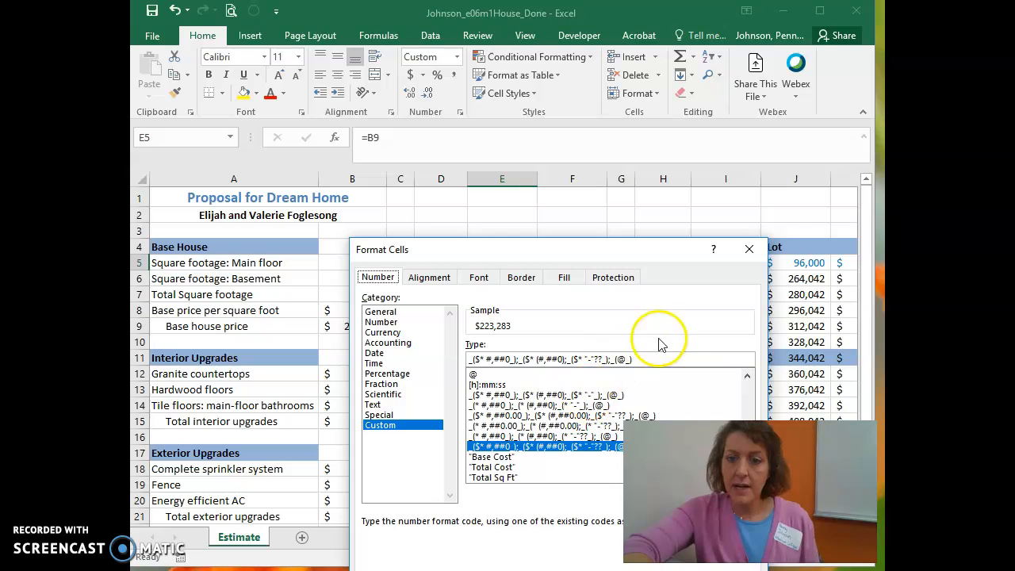
left_click_drag(646, 363, 465, 363)
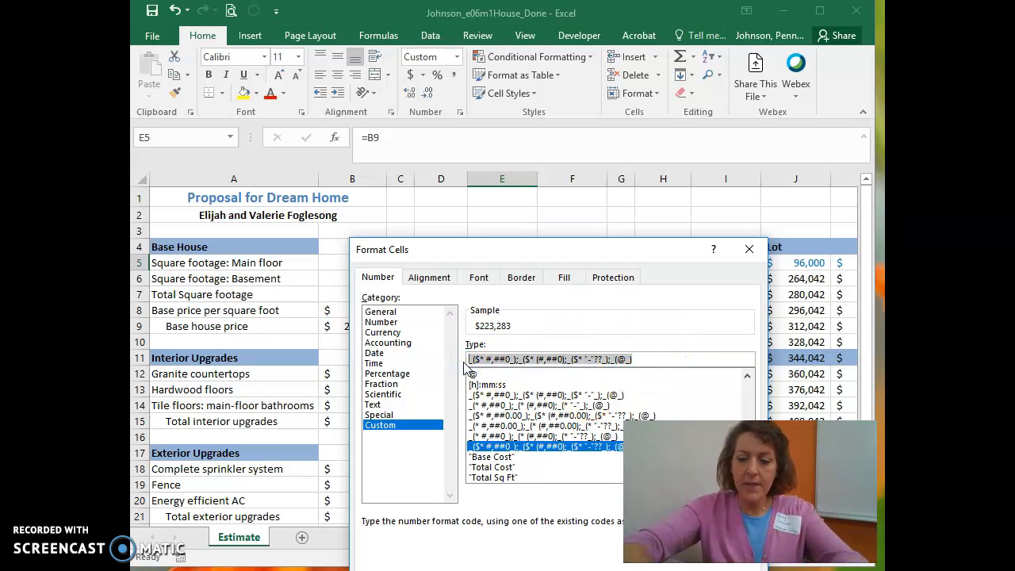
type("\"Base")
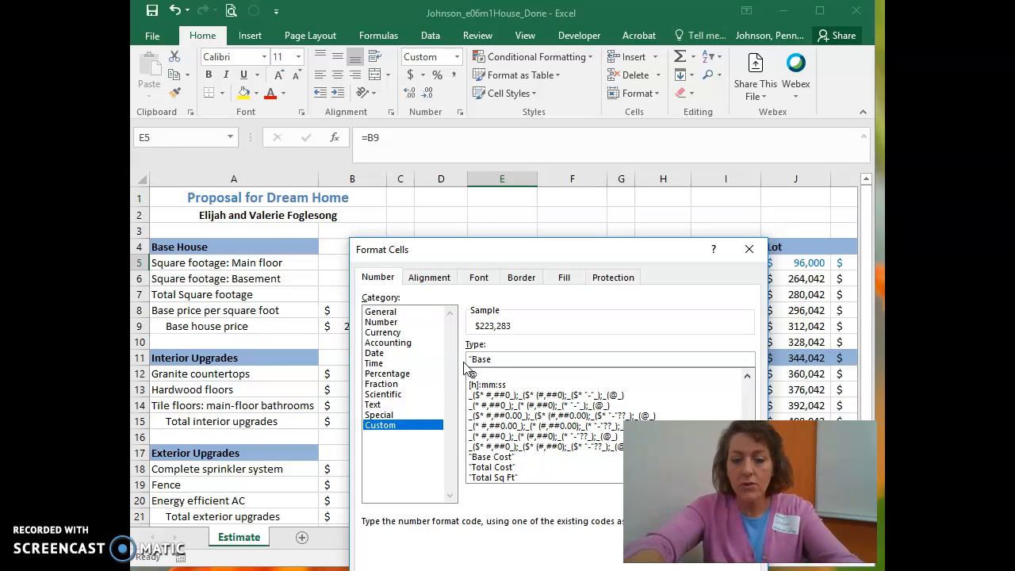
type(" Cost\"")
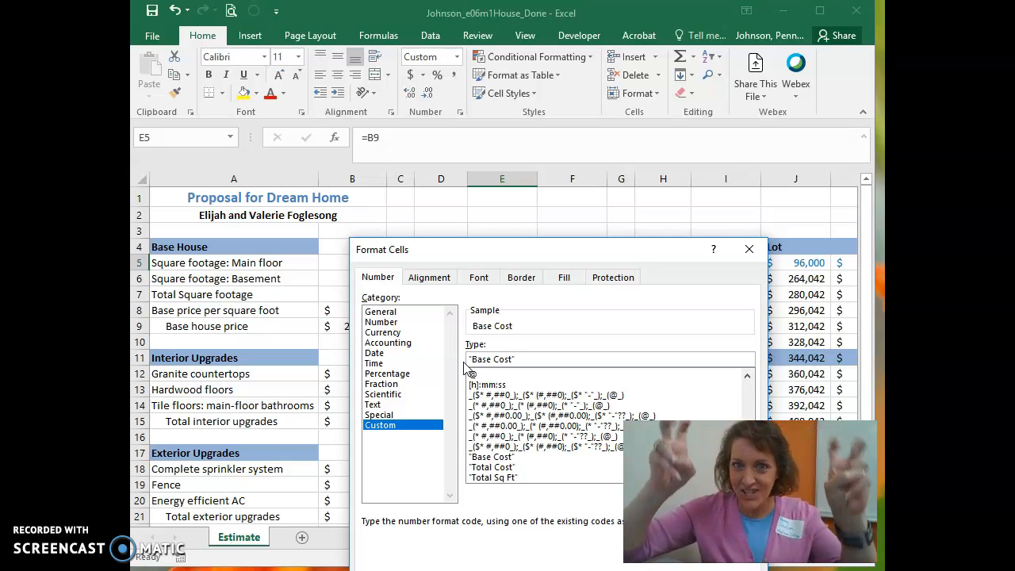
key("Return")
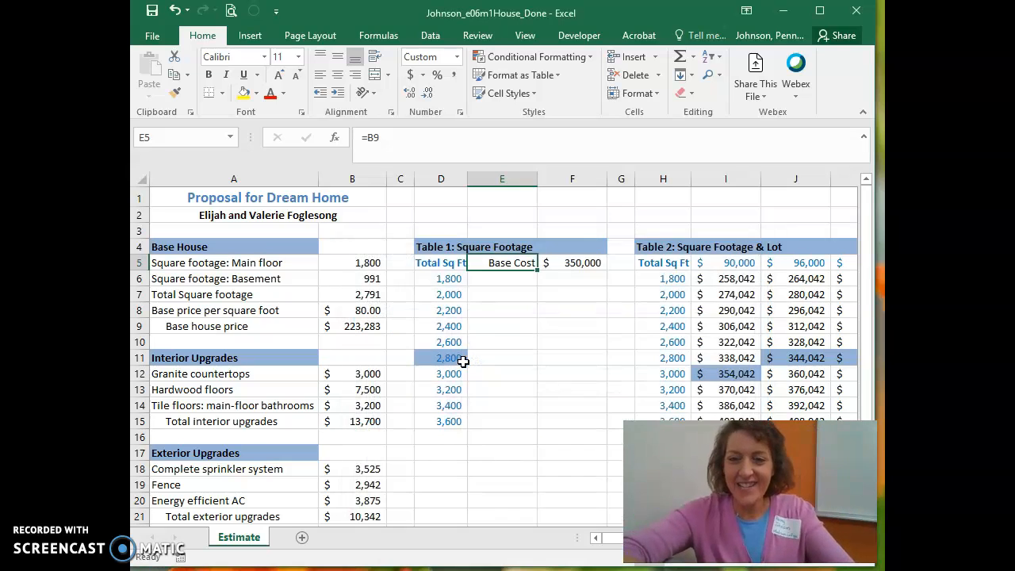
Apply the custom number format "Total Cost", including the quotation marks, to cell F5
left_click(563, 268)
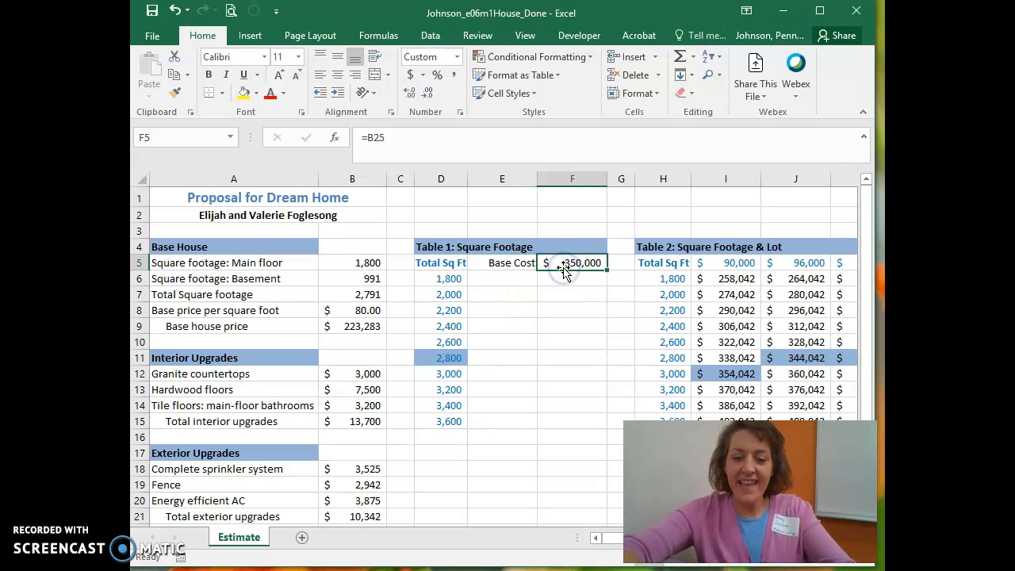
left_click(461, 112)
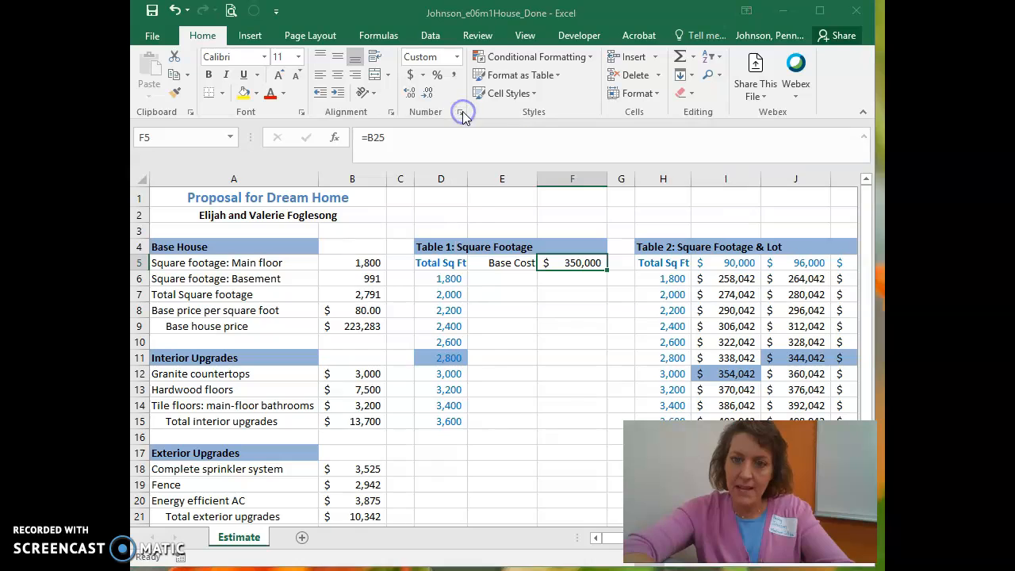
left_click(382, 428)
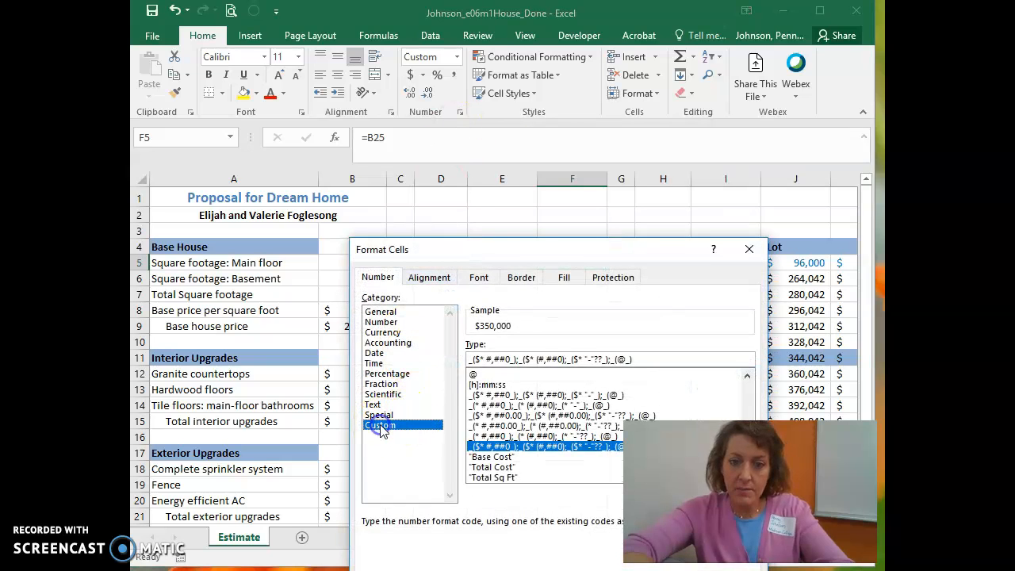
left_click(638, 359)
left_click_drag(638, 359, 453, 355)
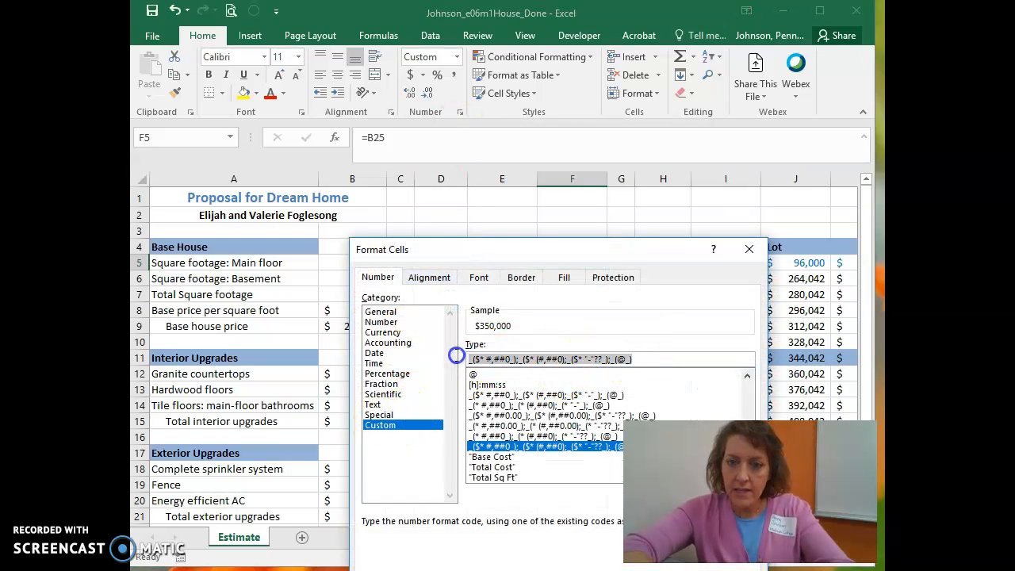
type("\"Tot")
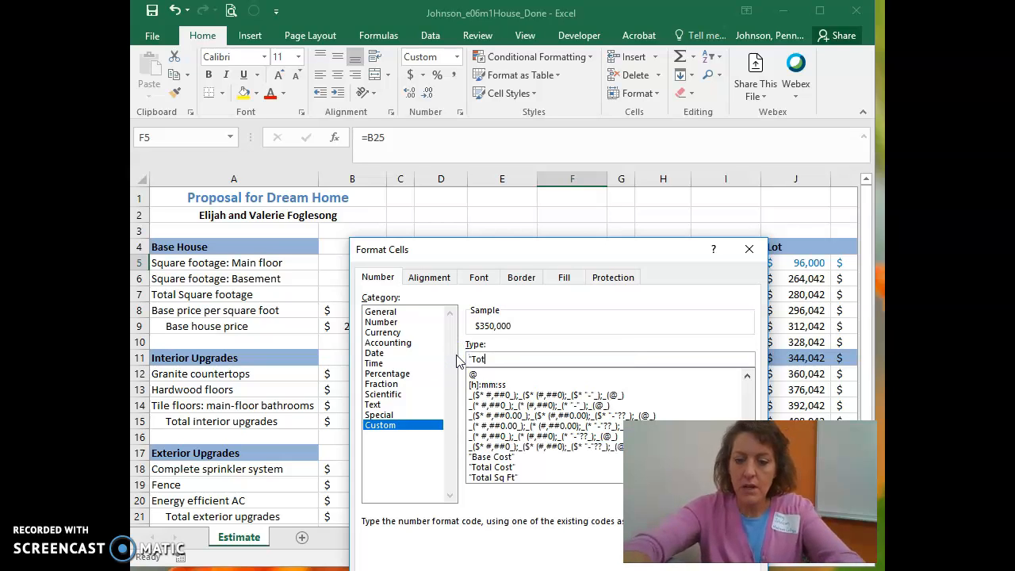
type("al Cost\"")
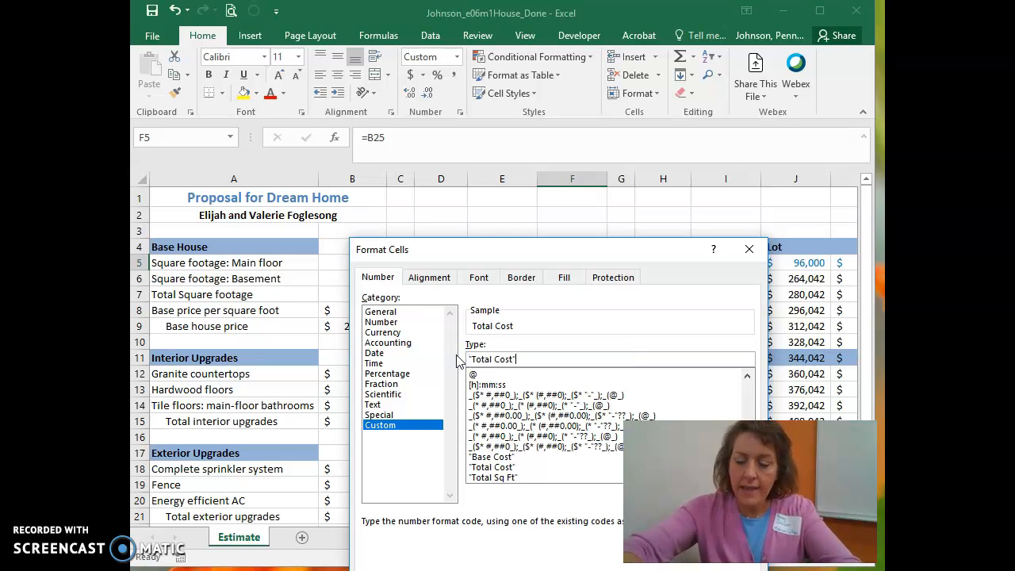
key("Return")
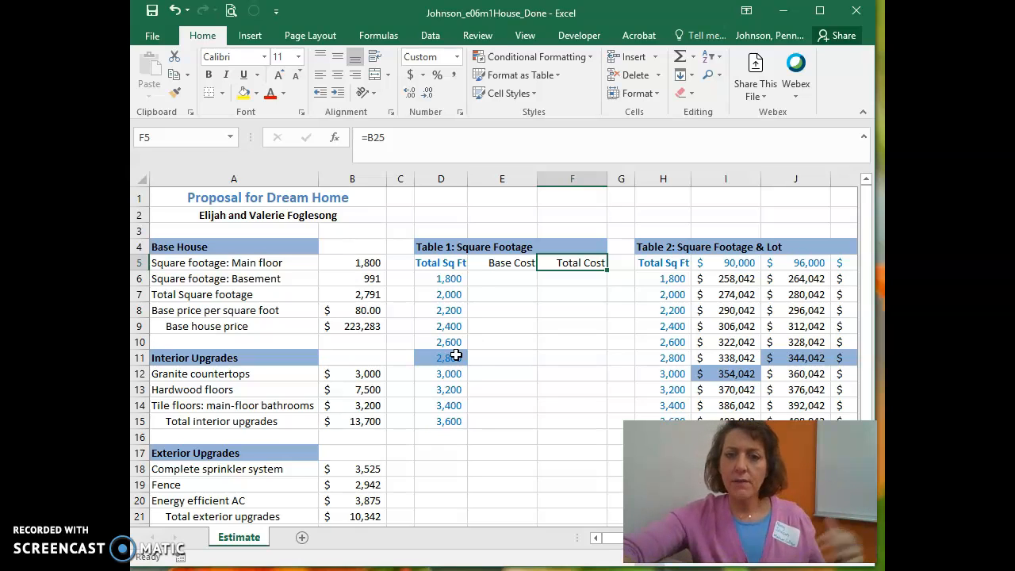
Create a one-variable What-If data table over D5:F15 with the total square footage cell B7 as the column input cell
left_click(446, 263)
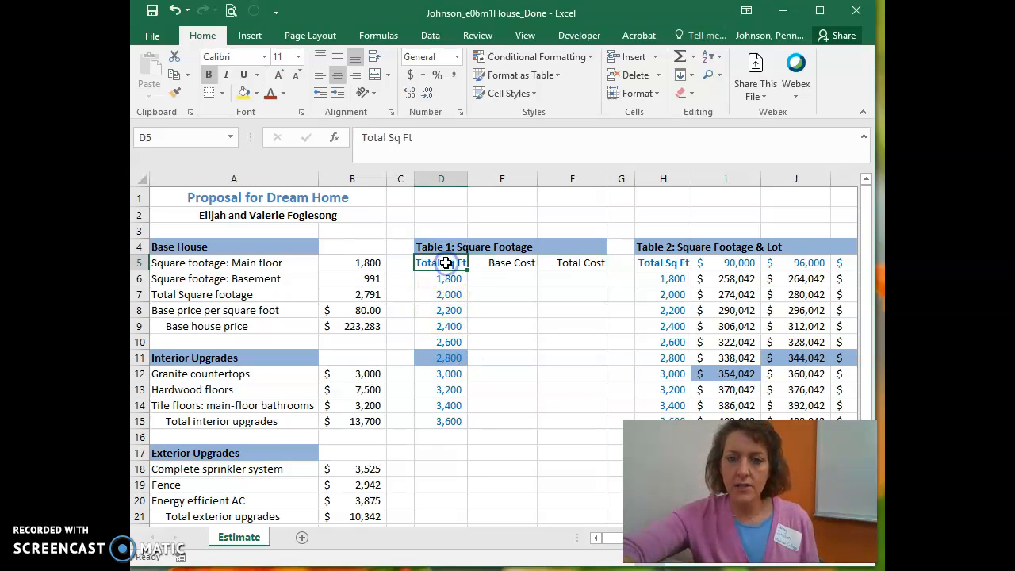
left_click(493, 278)
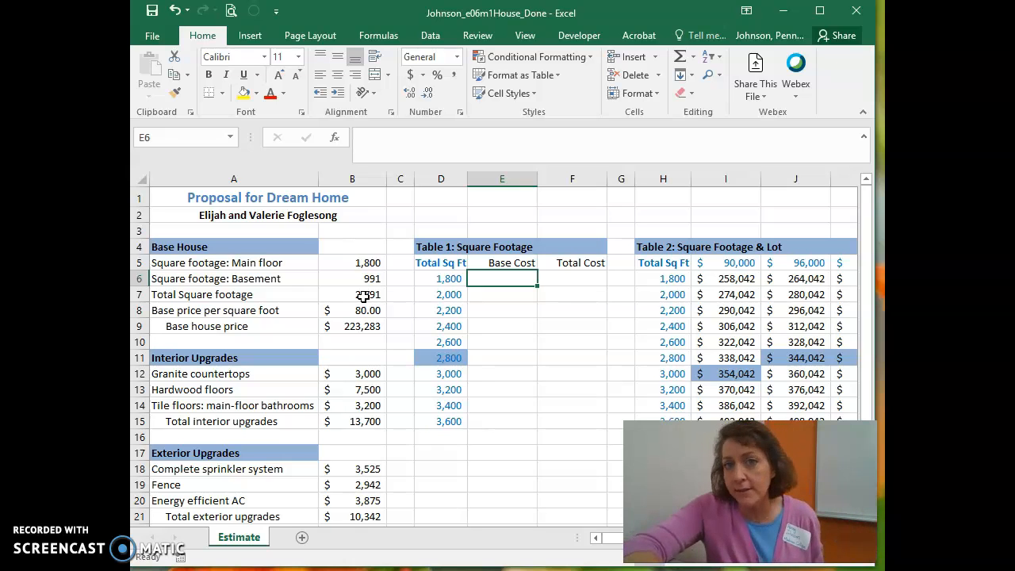
left_click_drag(453, 262, 558, 413)
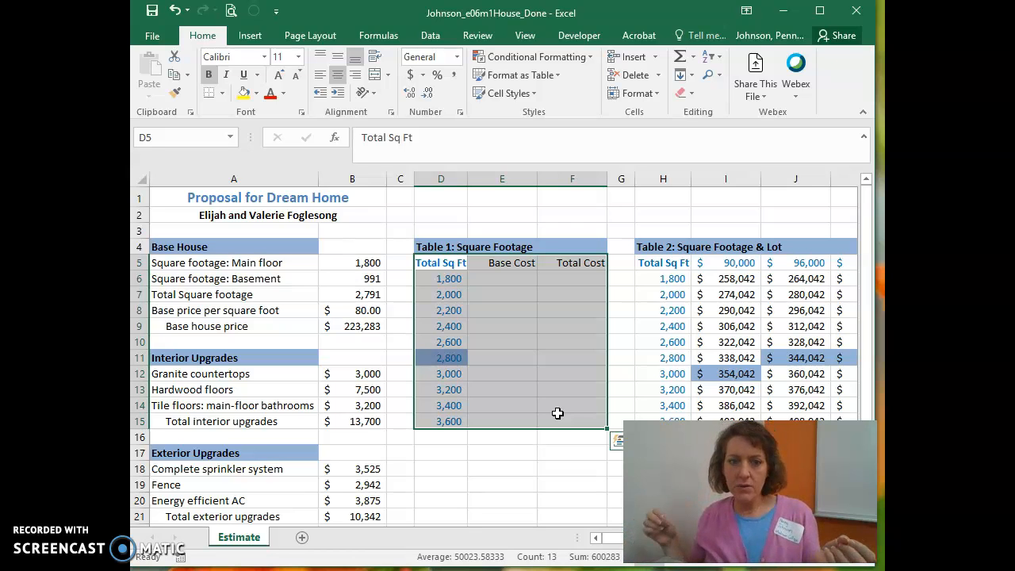
left_click(429, 36)
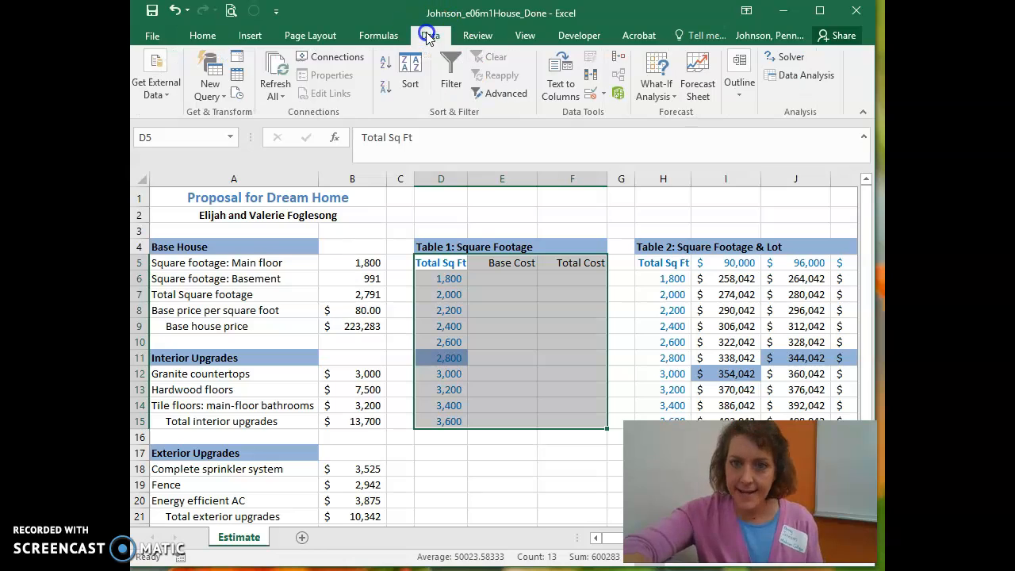
left_click(660, 87)
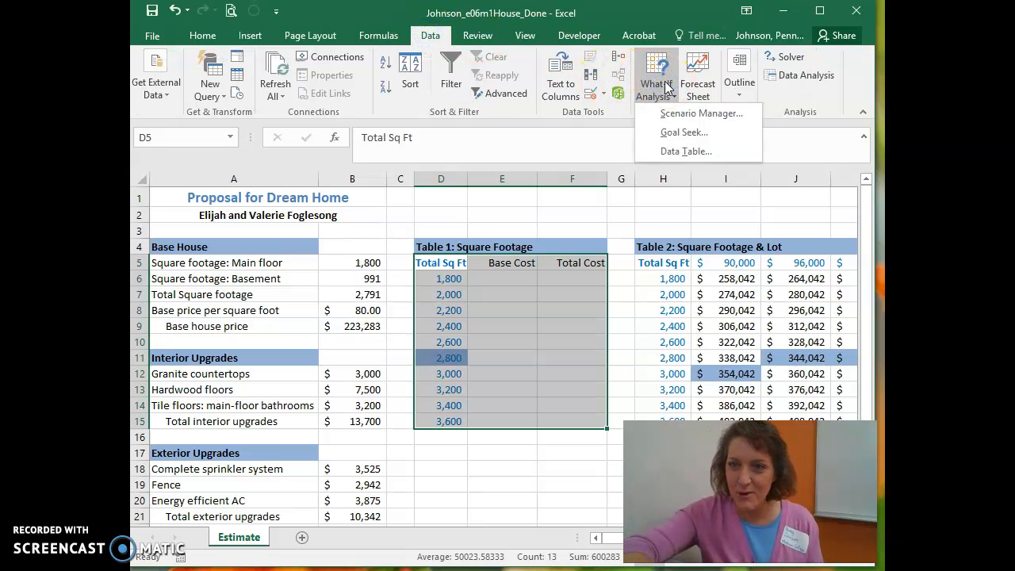
left_click(681, 152)
left_click(573, 429)
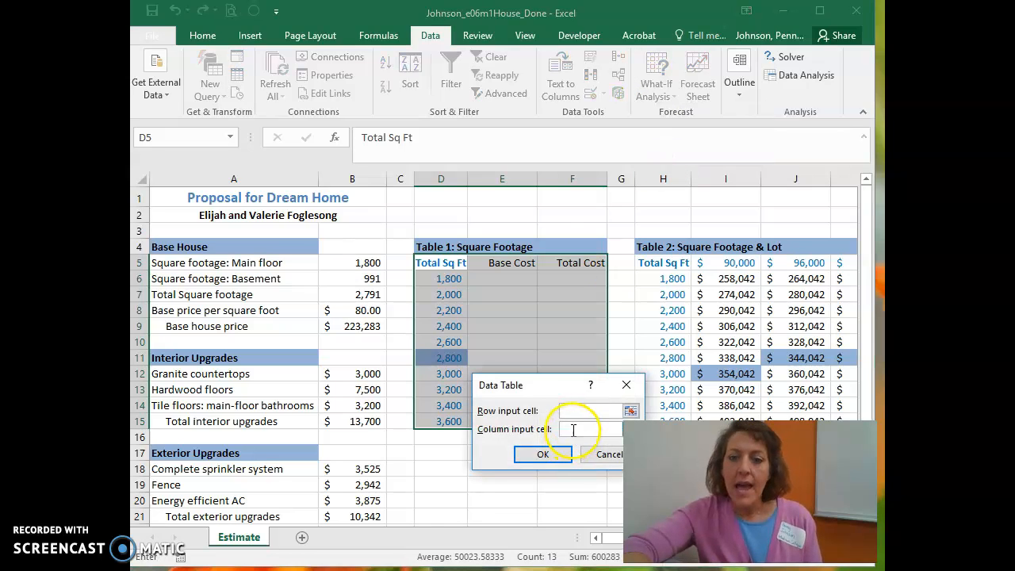
left_click_drag(562, 385, 622, 214)
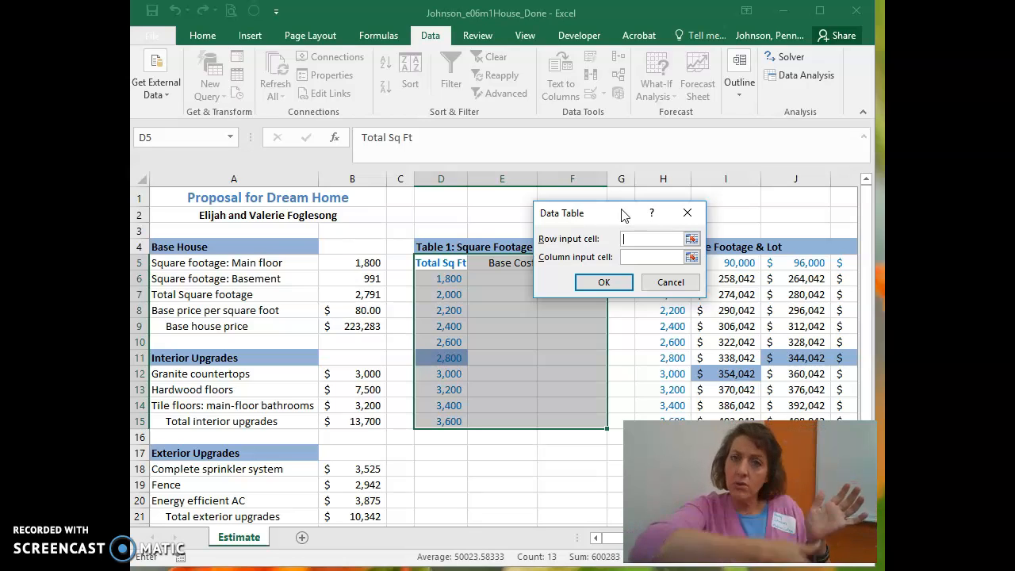
left_click(635, 259)
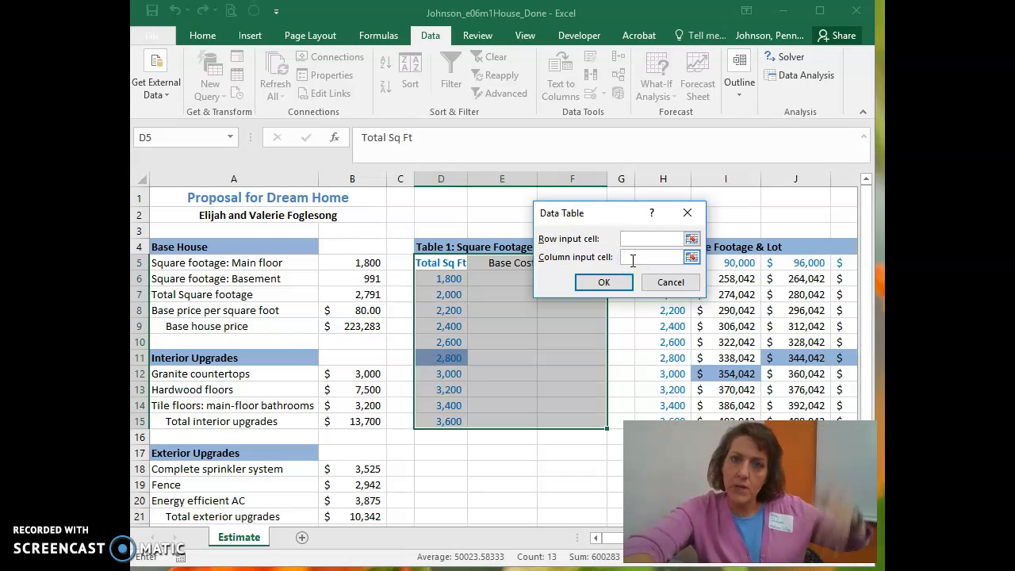
left_click(633, 257)
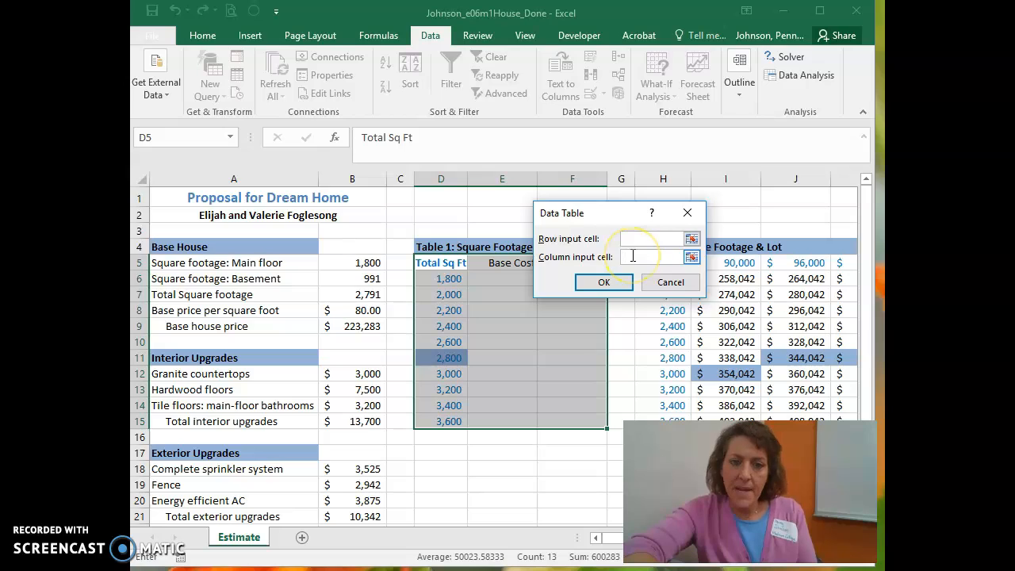
left_click(454, 284)
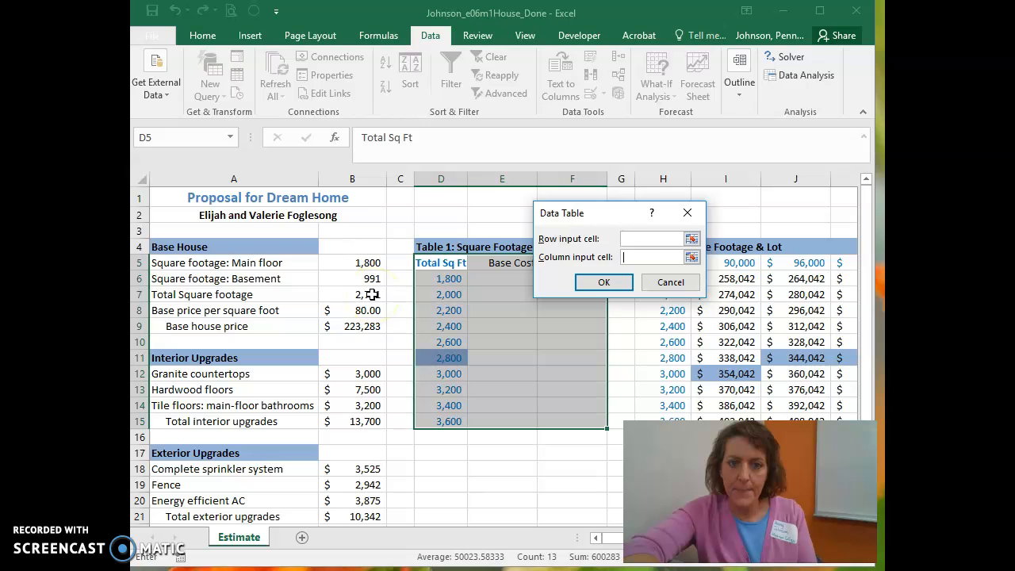
left_click(372, 295)
left_click(588, 280)
left_click(599, 281)
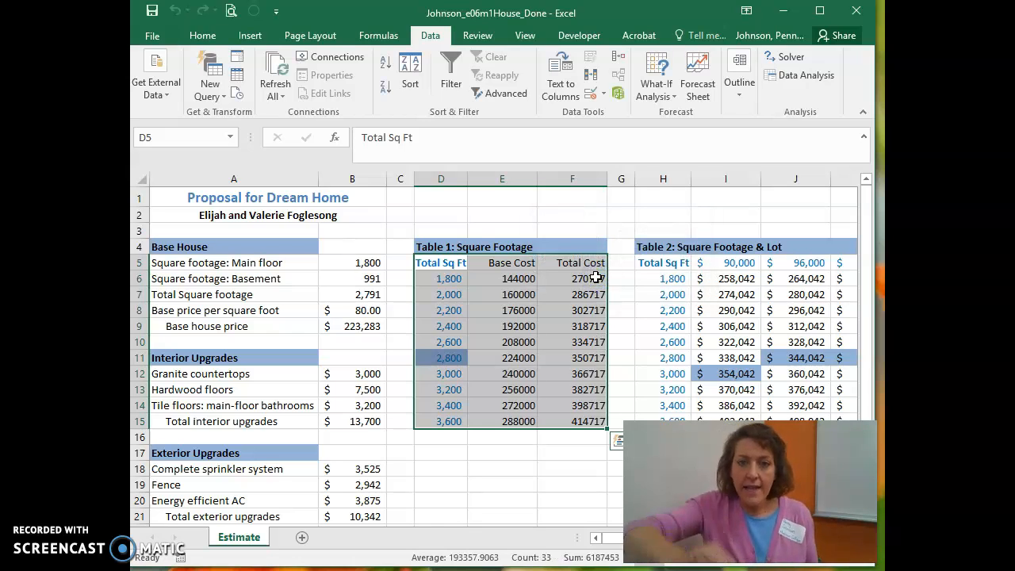
Format the Table 1 range D5:F15 in Accounting style with no decimal places
left_click(209, 35)
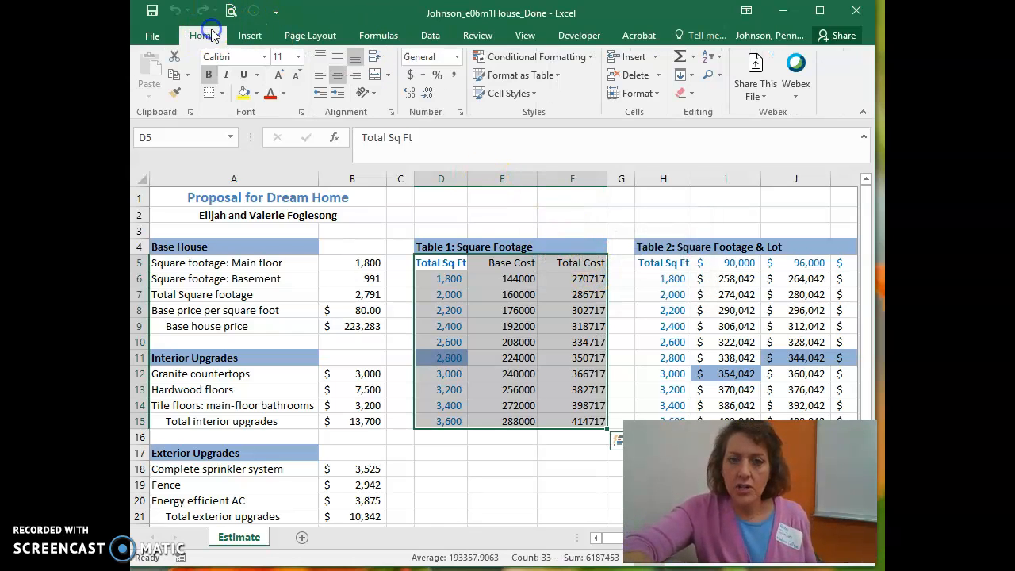
left_click(410, 74)
left_click(426, 93)
left_click(427, 93)
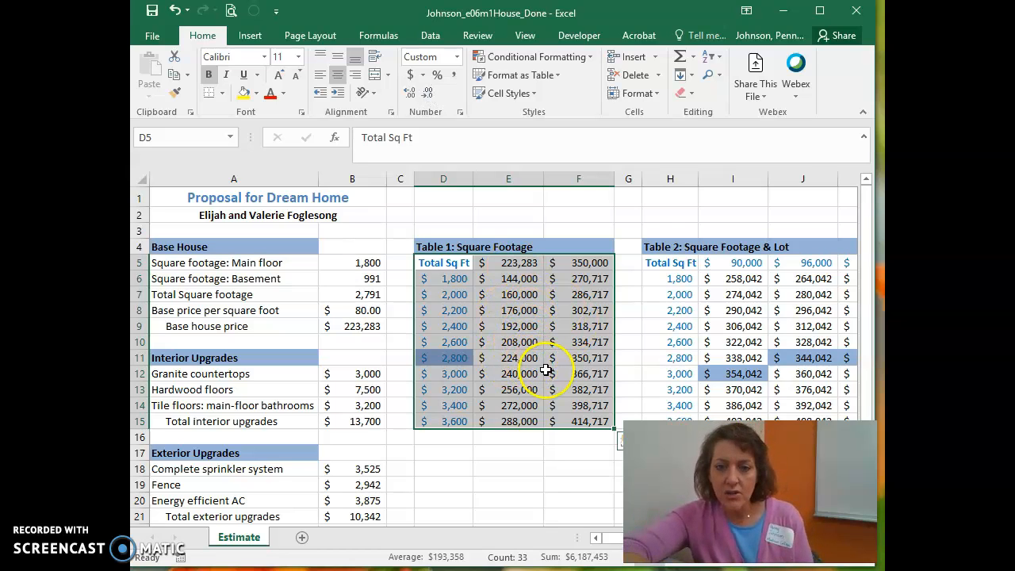
Select the base cost and total cost results for 2,800 square feet (E11:F11)
left_click_drag(505, 357, 567, 361)
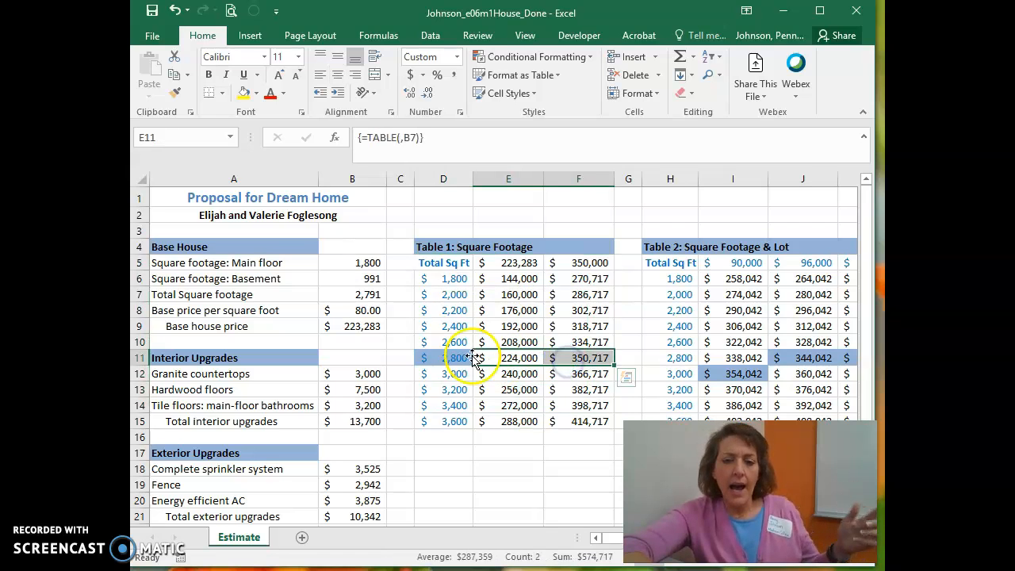